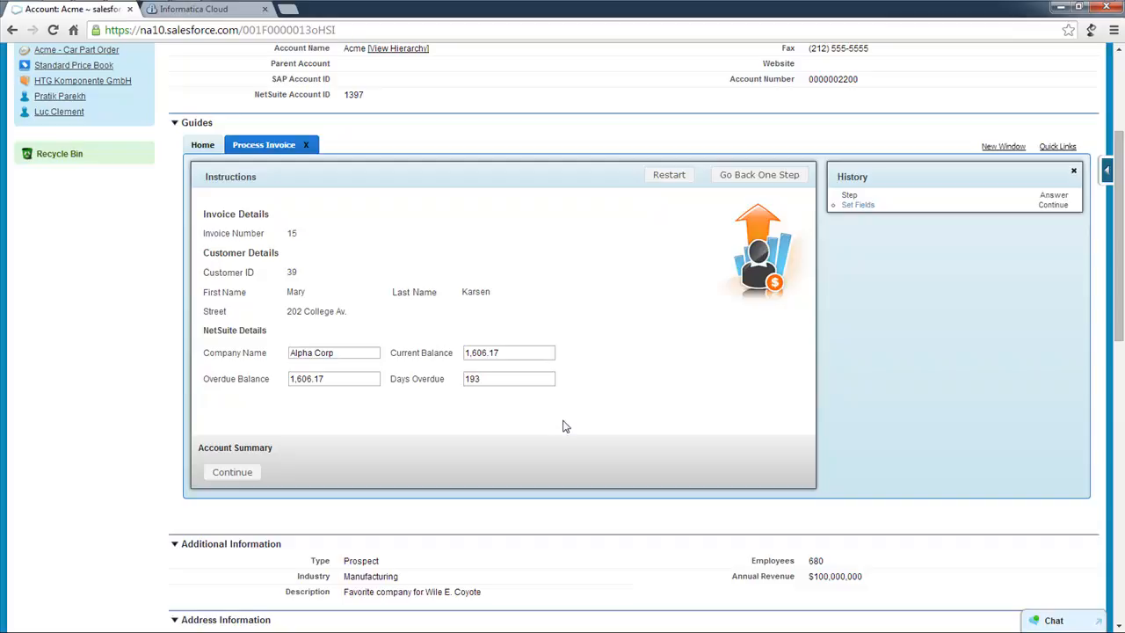
Report that Acme has no Finance contact and submit a new contact's first name, last name and e-mail.
left_click(232, 472)
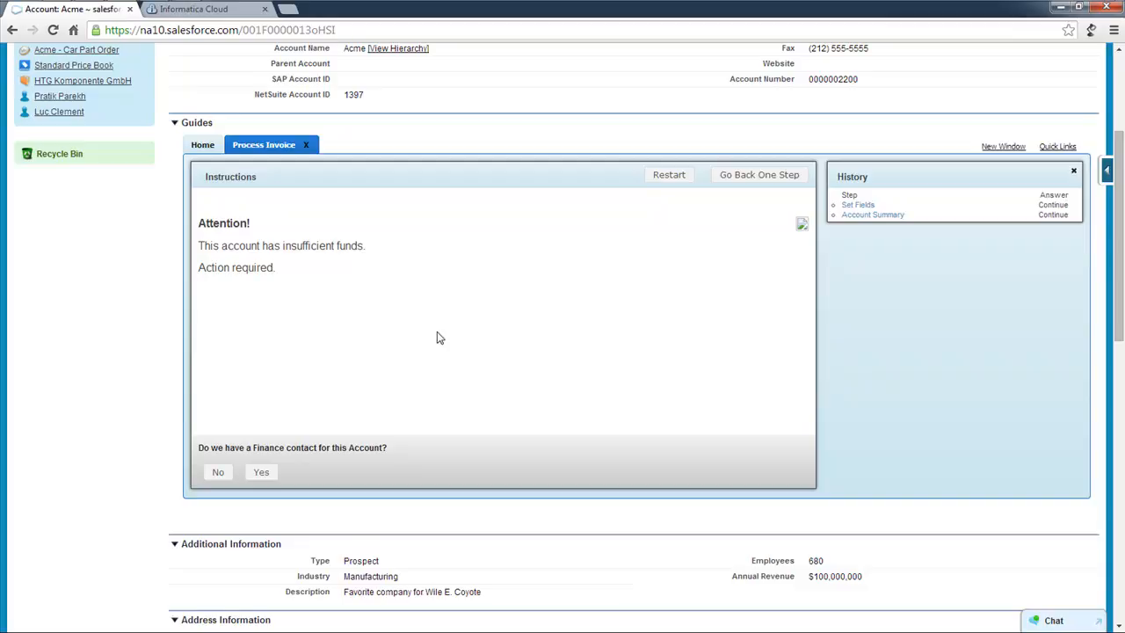
left_click(219, 473)
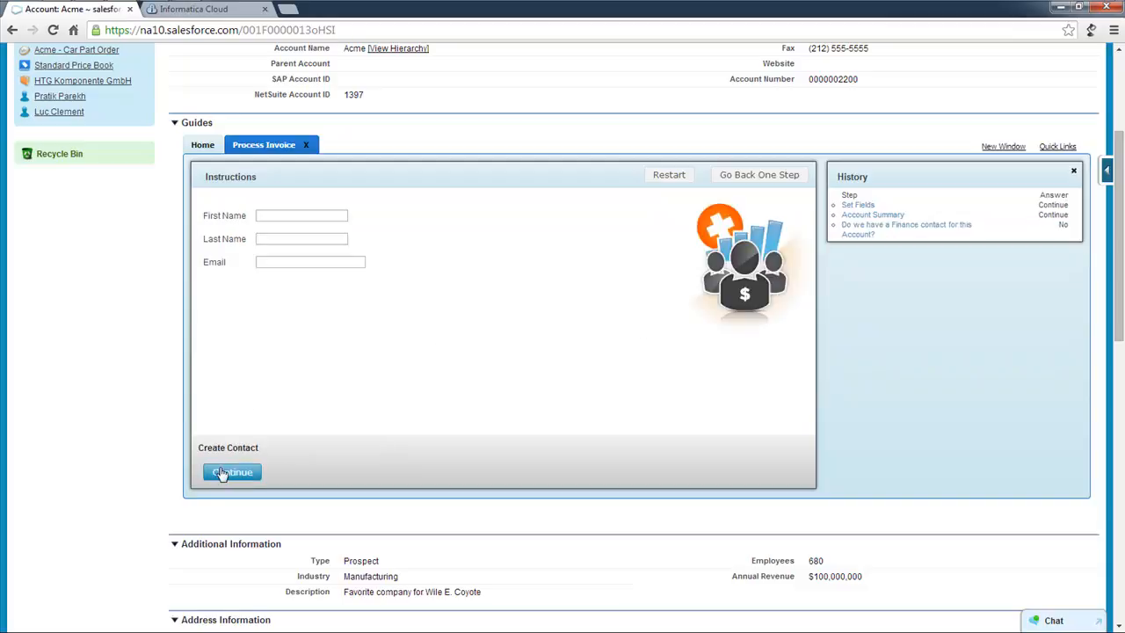
left_click(277, 218)
key("Tab")
key("Tab")
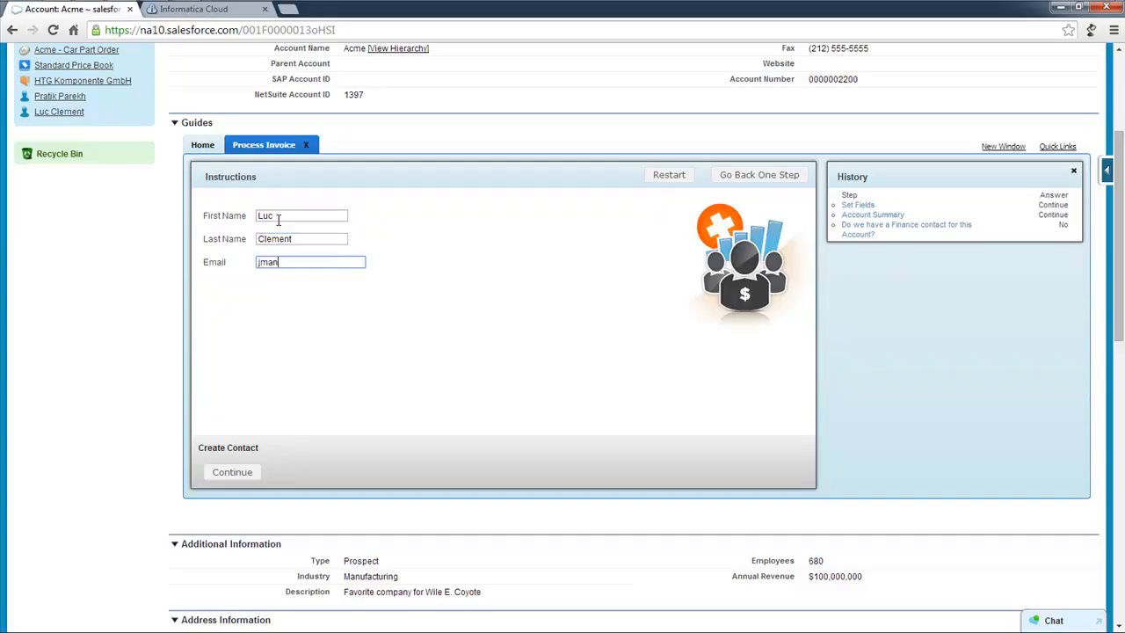
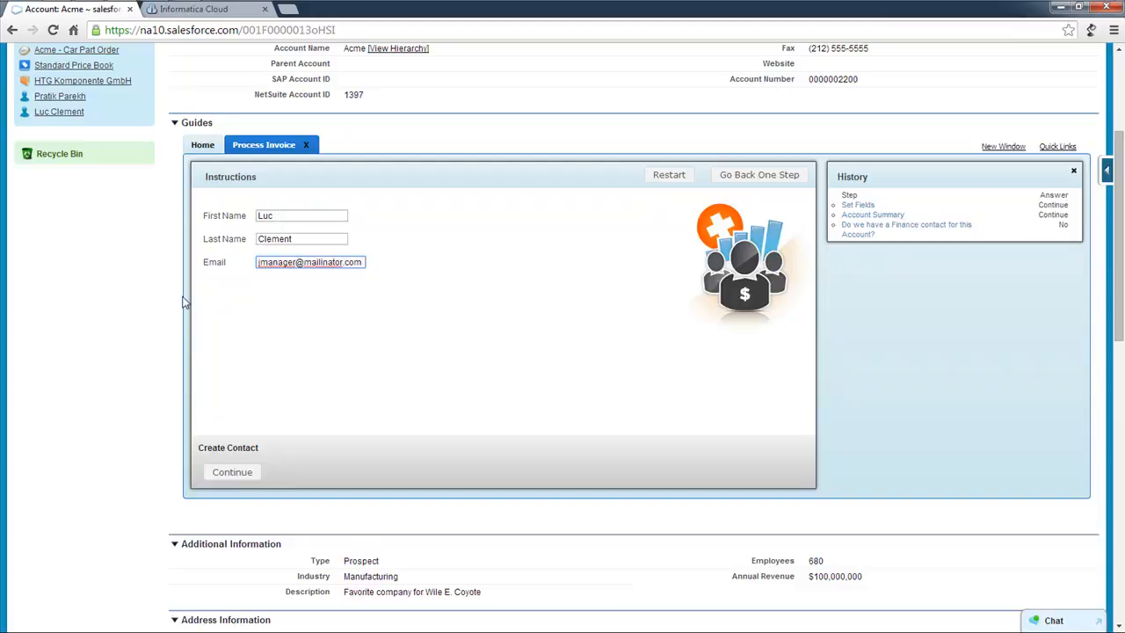
left_click(235, 473)
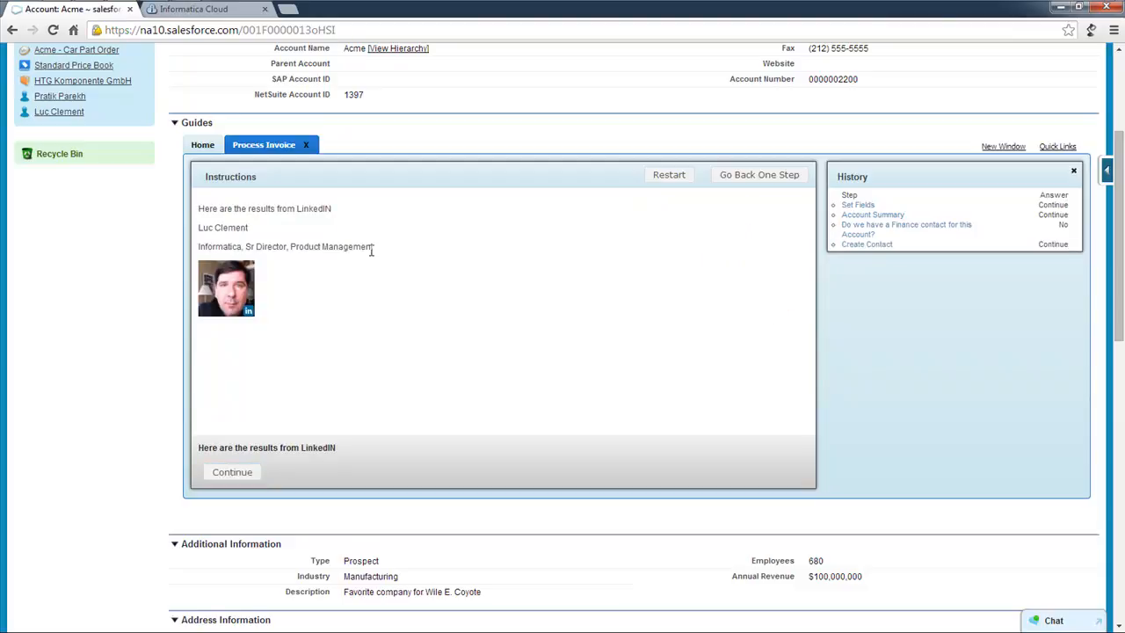
Move past the LinkedIn results and send the drafted Invoice Processing: 15 insufficient-funds email.
left_click(233, 476)
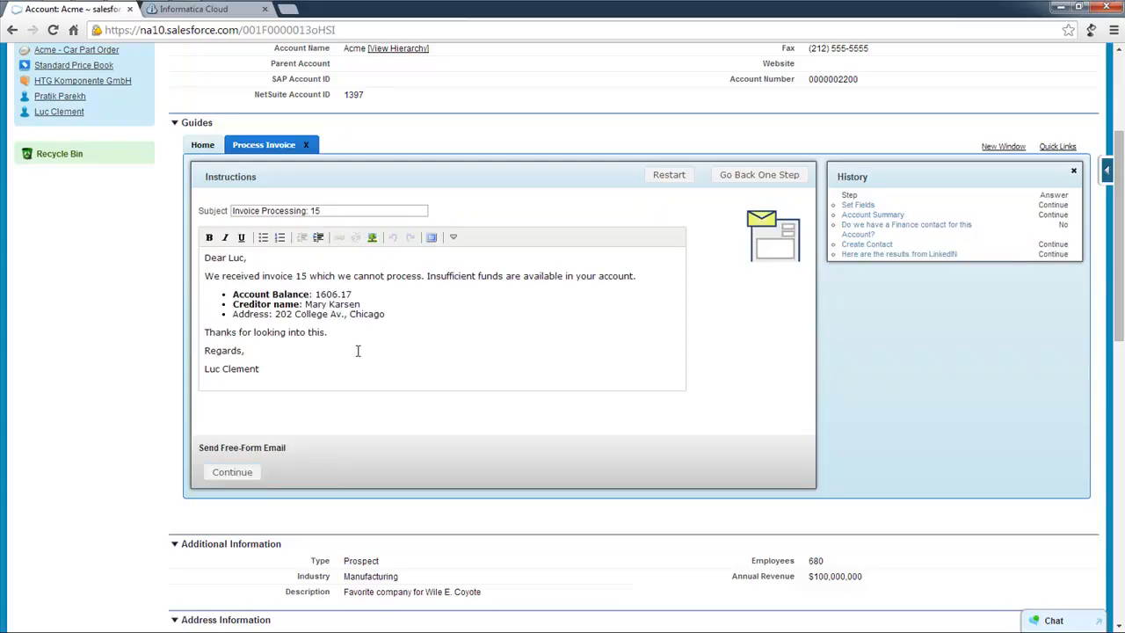
left_click(233, 474)
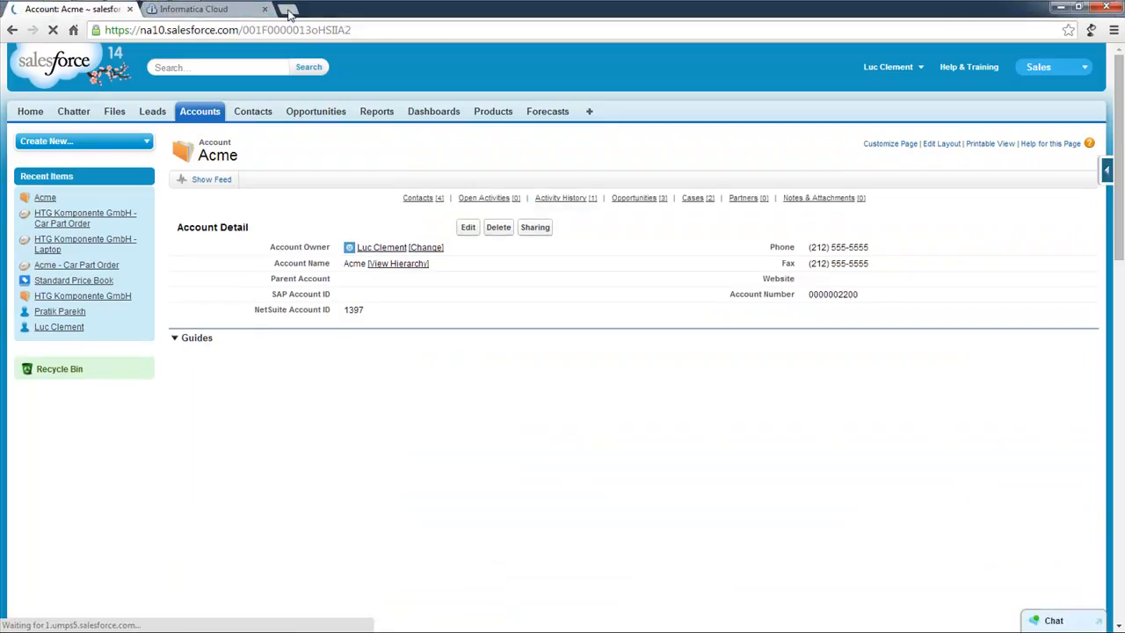
Confirm the Invoice Processing: 15 email reached the Mailinator test inbox, delete it, and return to Salesforce.
left_click(288, 9)
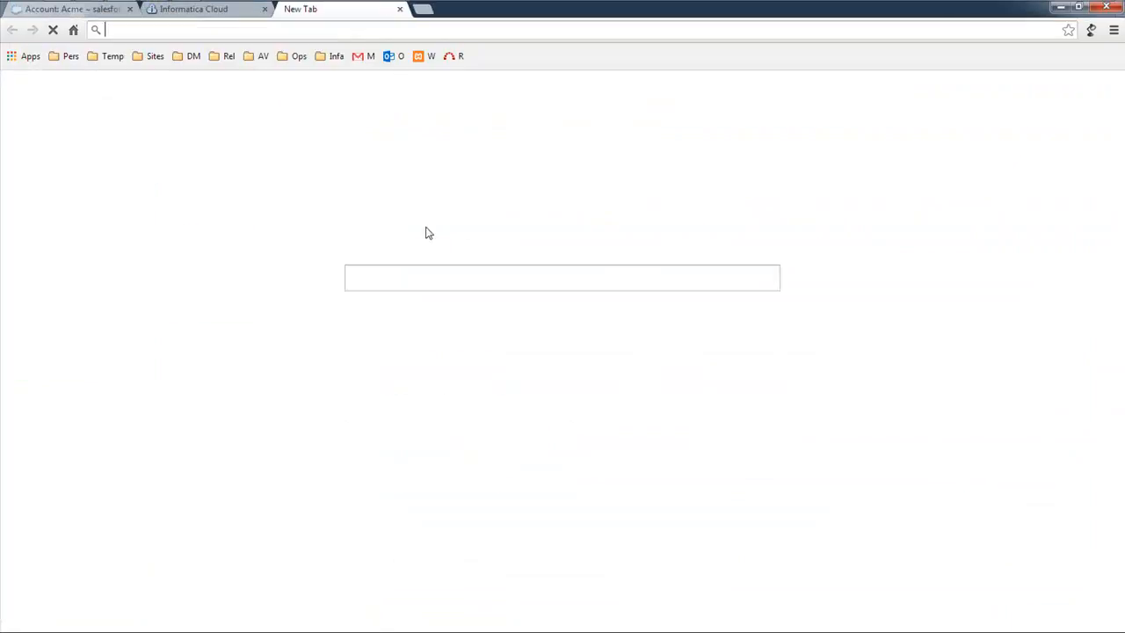
left_click(641, 464)
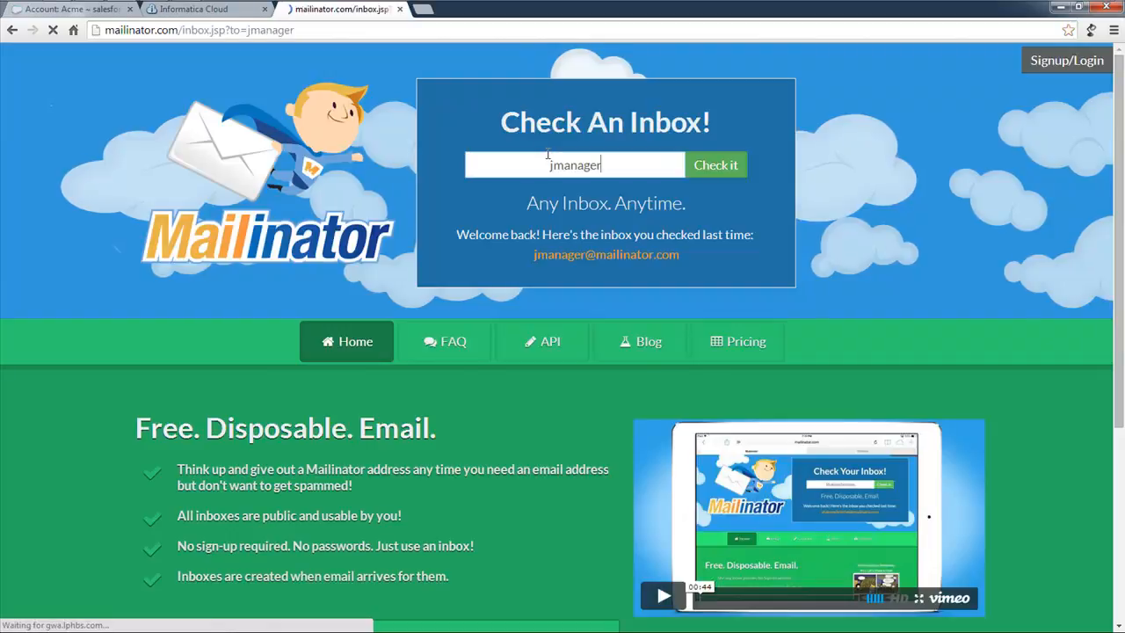
left_click(325, 270)
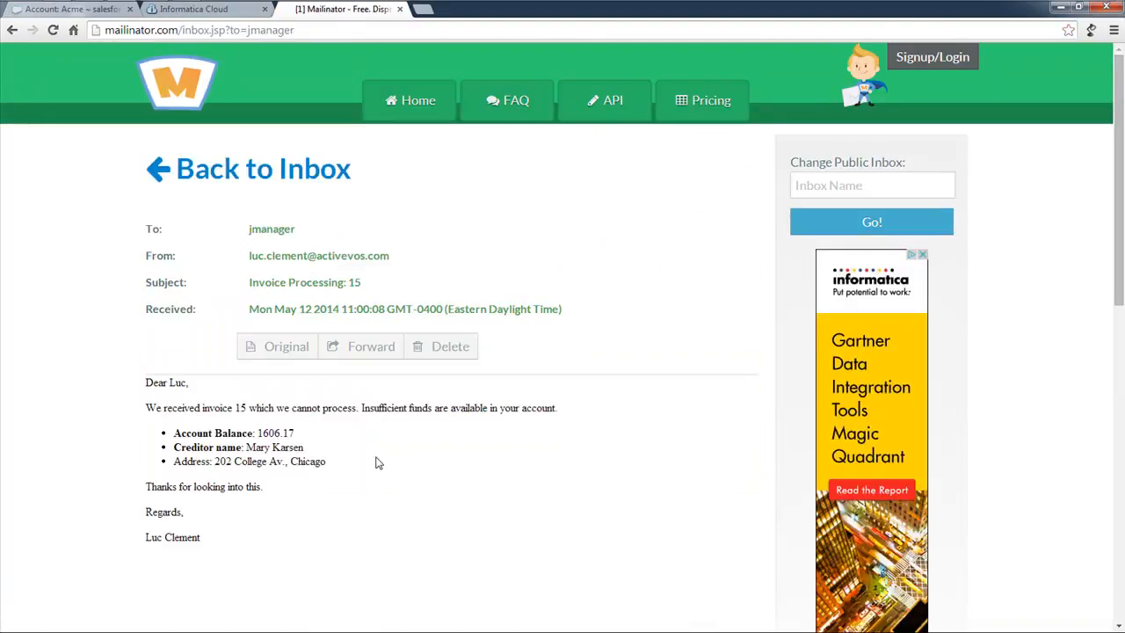
left_click(446, 355)
left_click(96, 10)
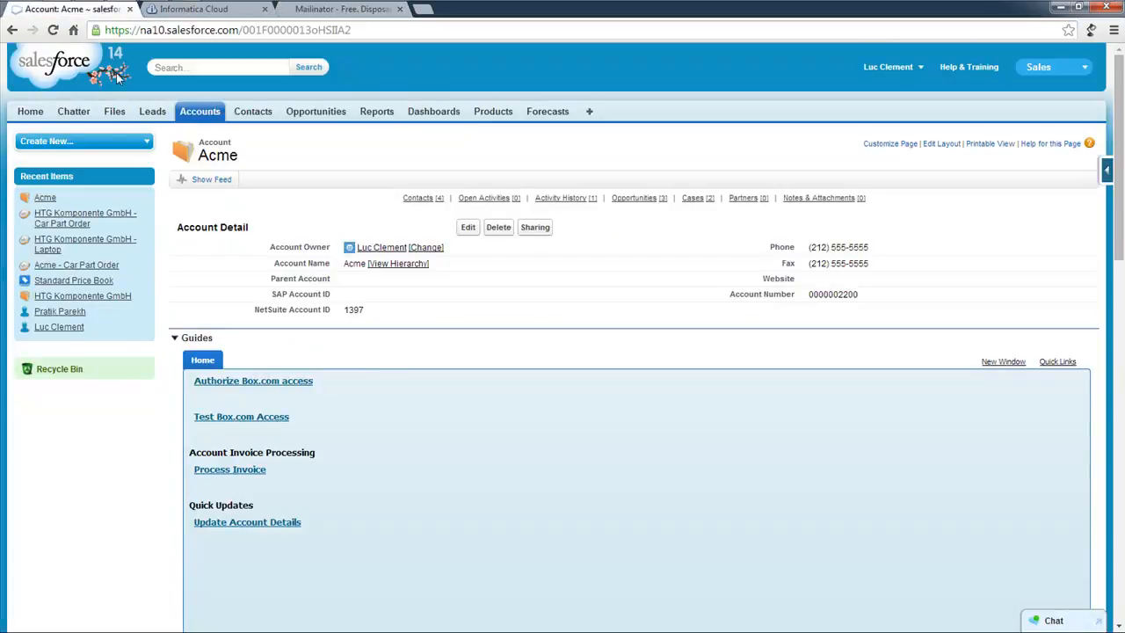
Collapse Guides and verify Acme's new contact and the logged Invoice Processing: 15 email.
left_click(174, 340)
scroll(282, 395, "down", 3)
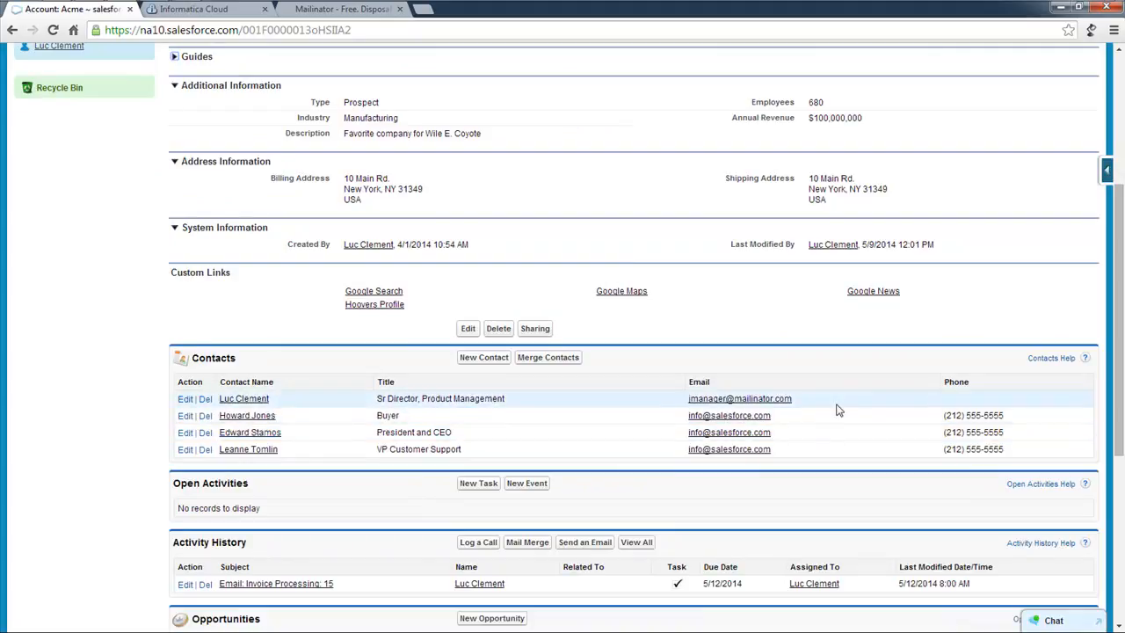
scroll(384, 341, "up", 3)
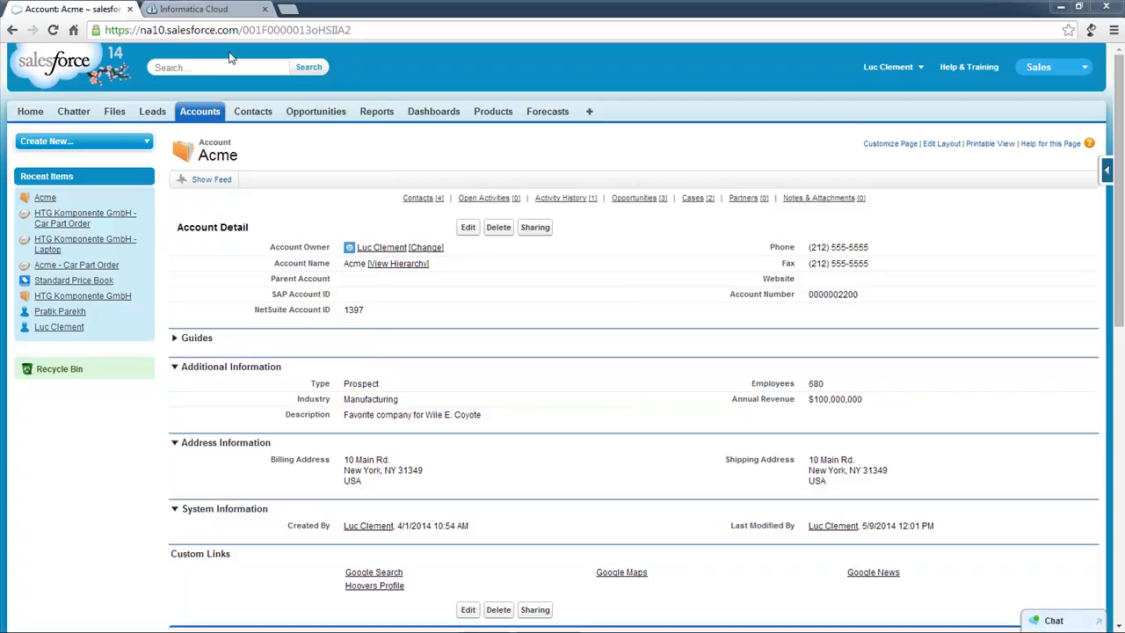
left_click(192, 11)
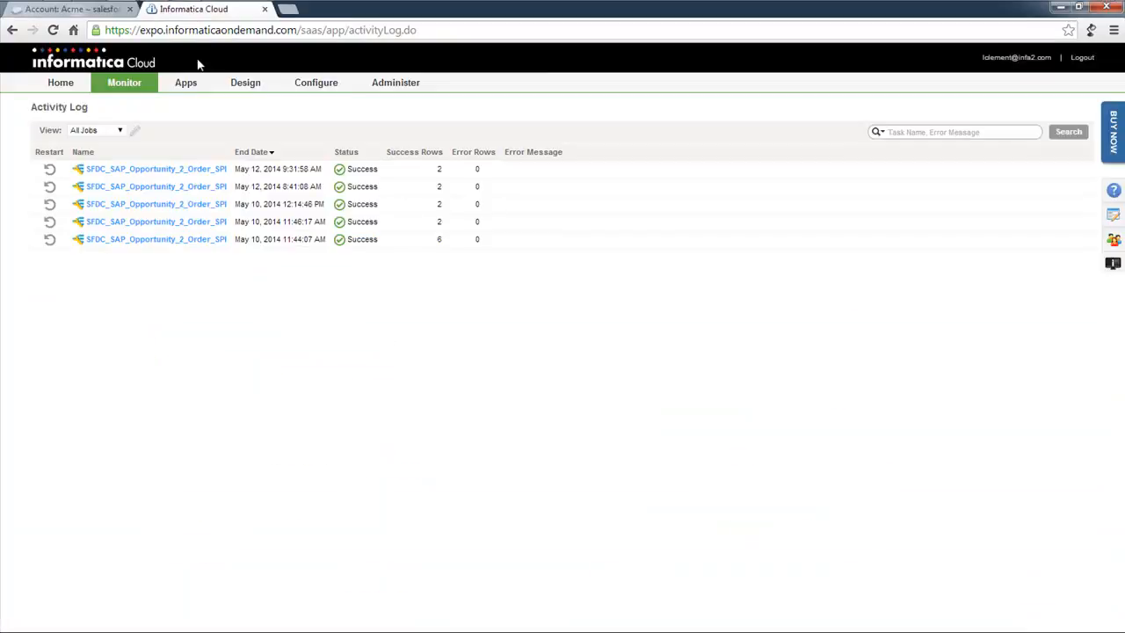
Choose Design > Services & Processes to reach the Process Central guide designs.
mouse_move(245, 90)
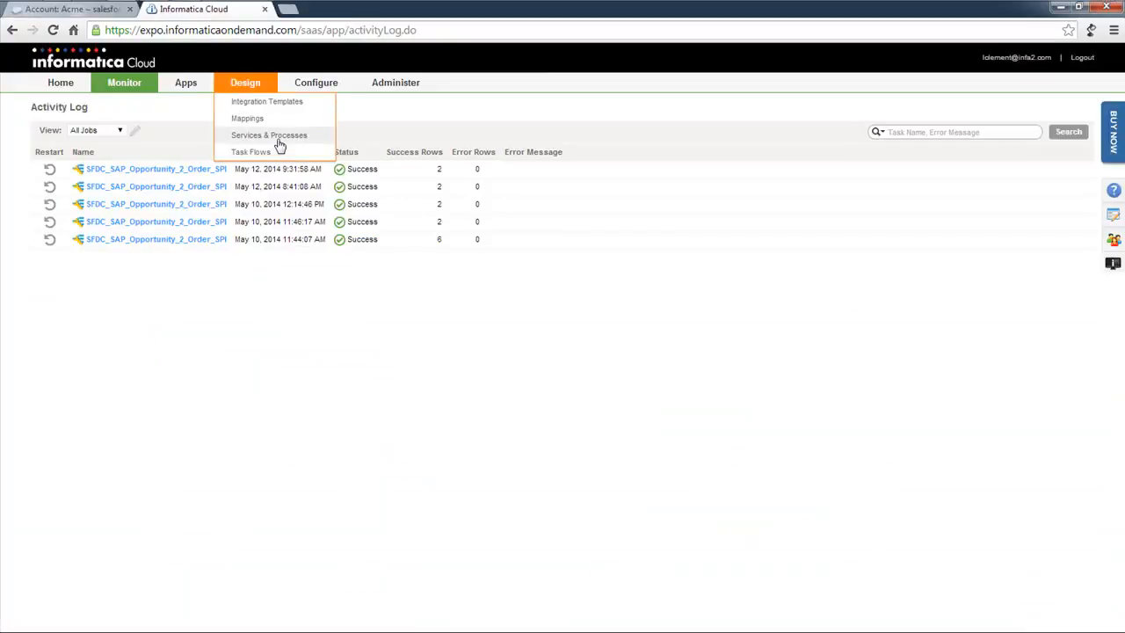
left_click(280, 145)
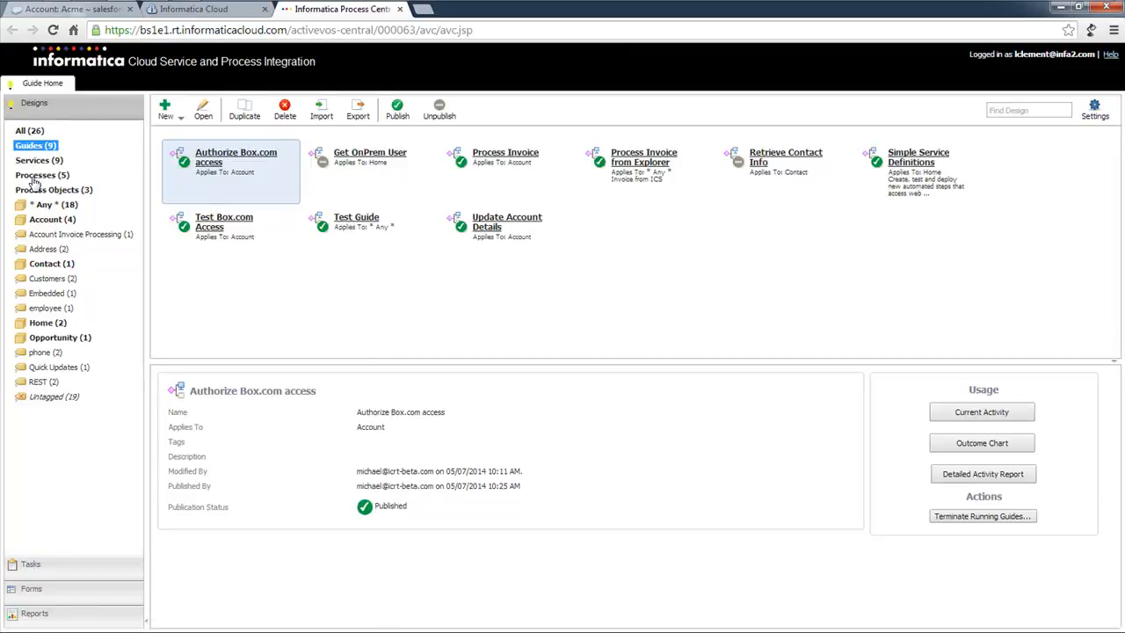
Open the Process Invoice design and review the invoice lookup and customer details steps unchanged.
double_click(505, 158)
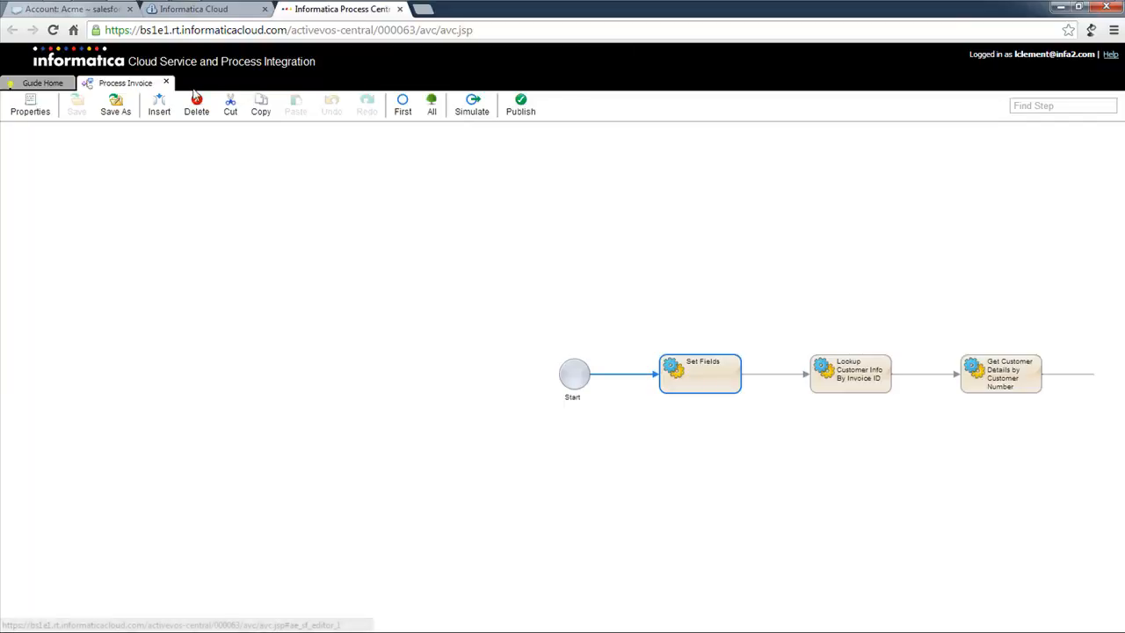
left_click_drag(658, 248, 126, 244)
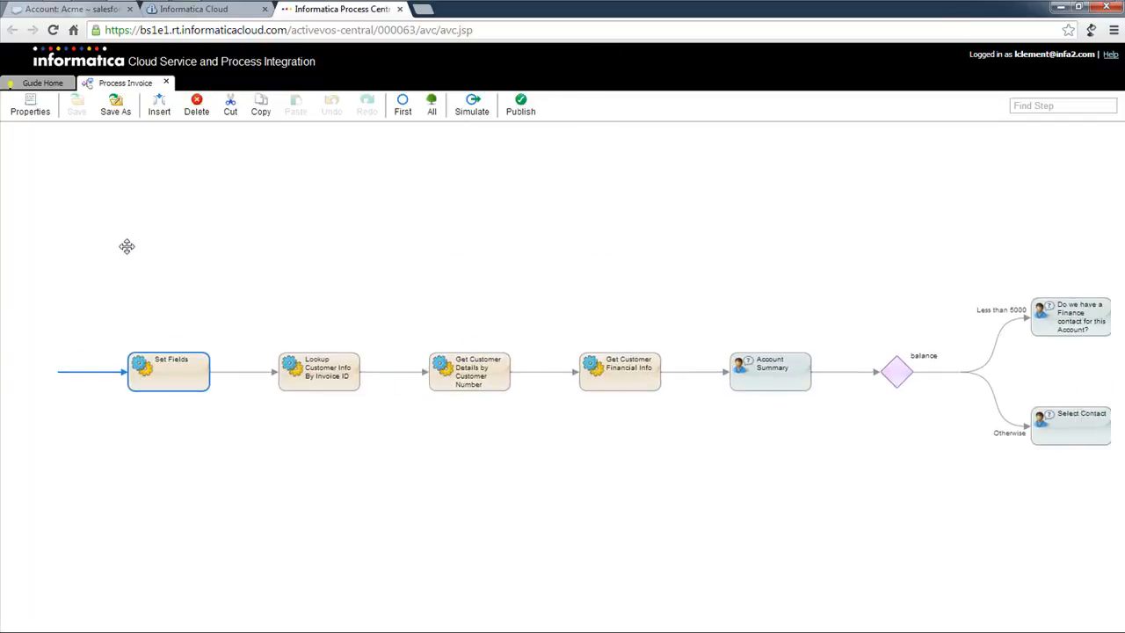
left_click(327, 392)
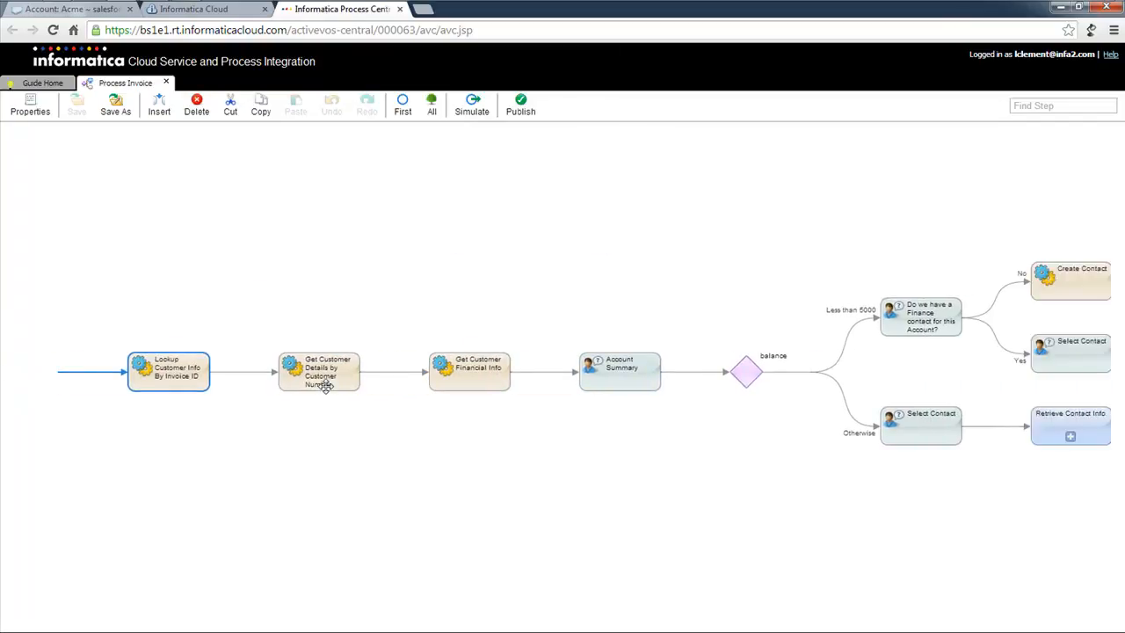
double_click(198, 388)
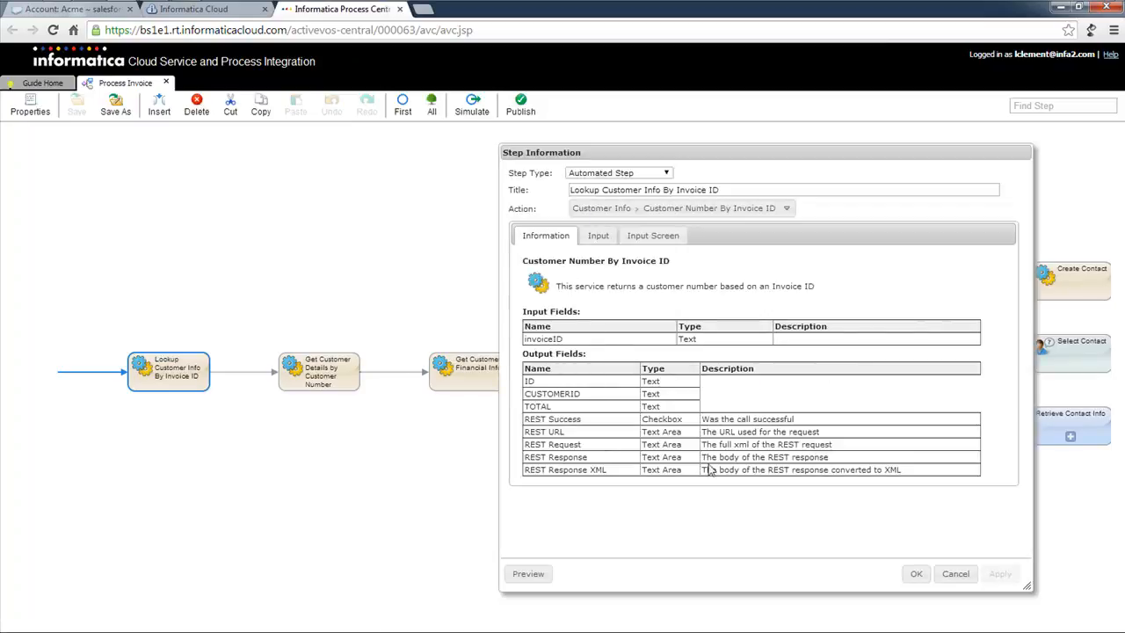
left_click(955, 573)
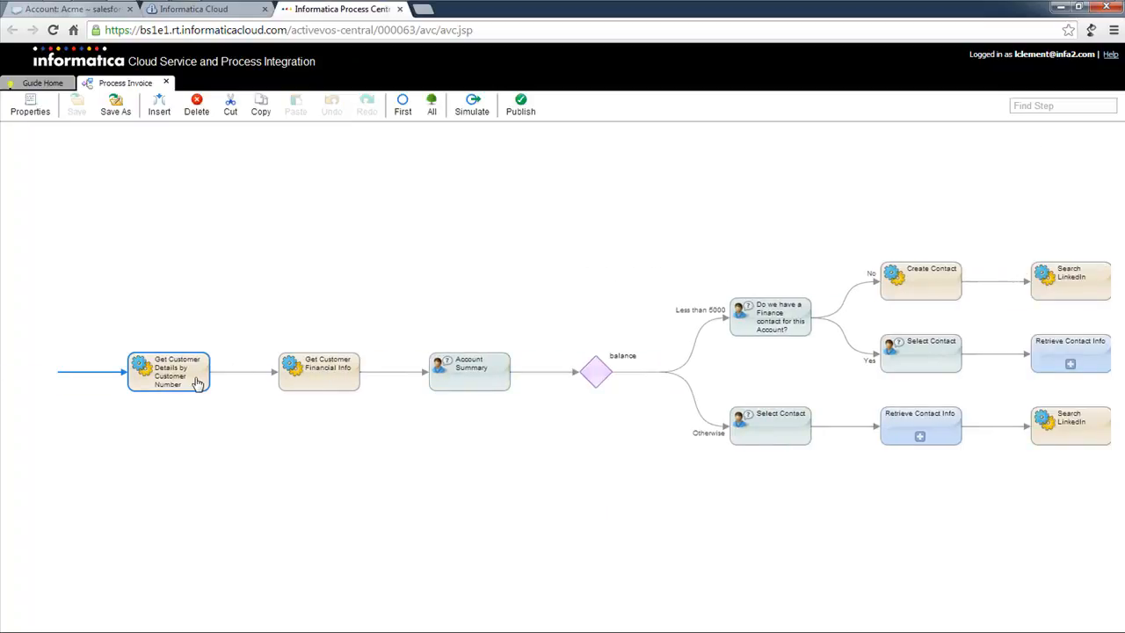
double_click(198, 380)
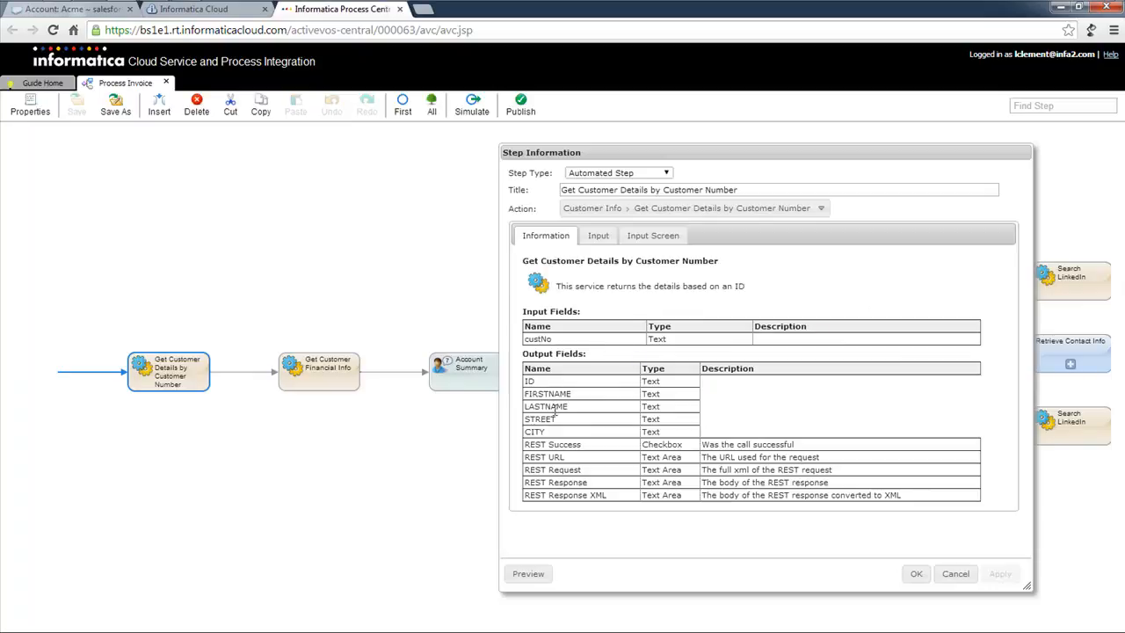
left_click(957, 574)
Inspect Get Customer Financial Info's NetSuite action list, then close the step without changes.
left_click(329, 383)
double_click(186, 385)
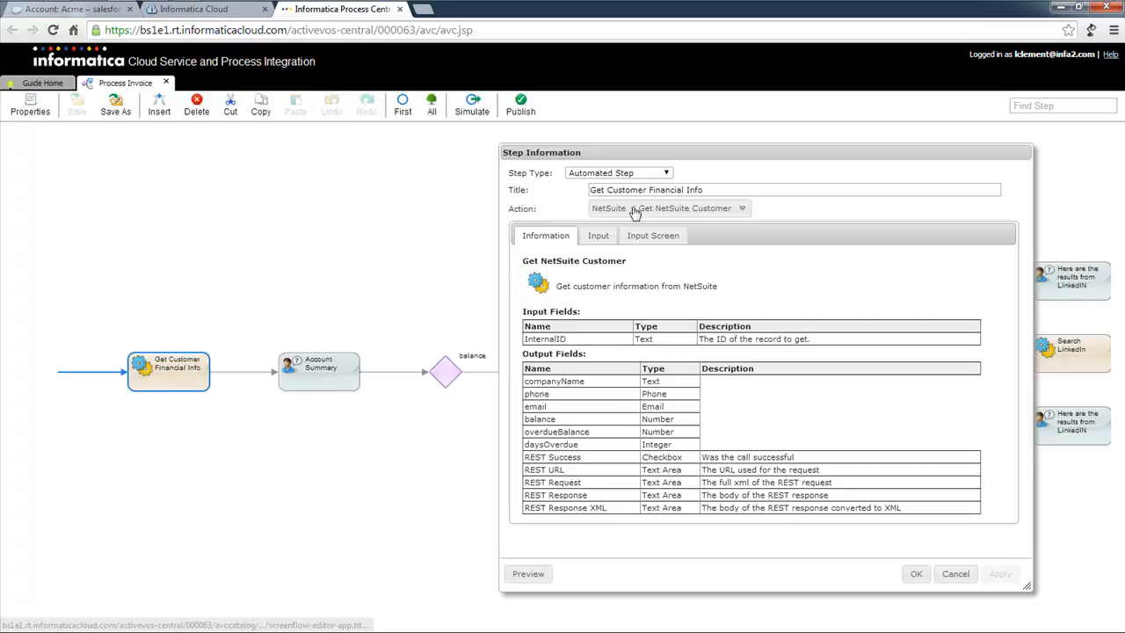
left_click(665, 212)
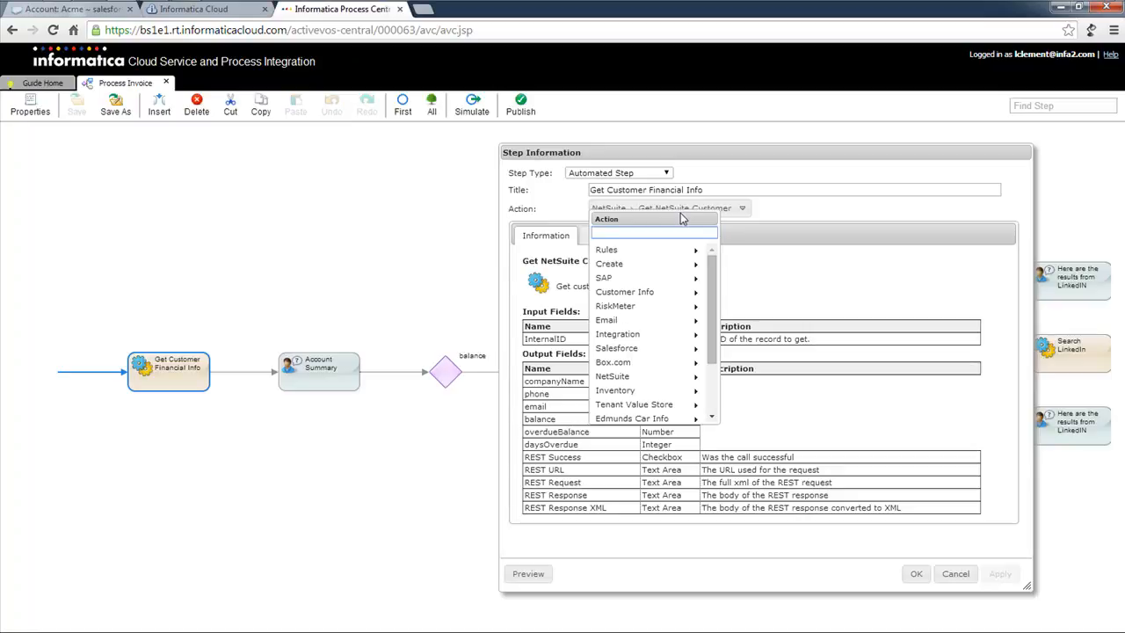
left_click(714, 307)
left_click_drag(716, 308, 714, 359)
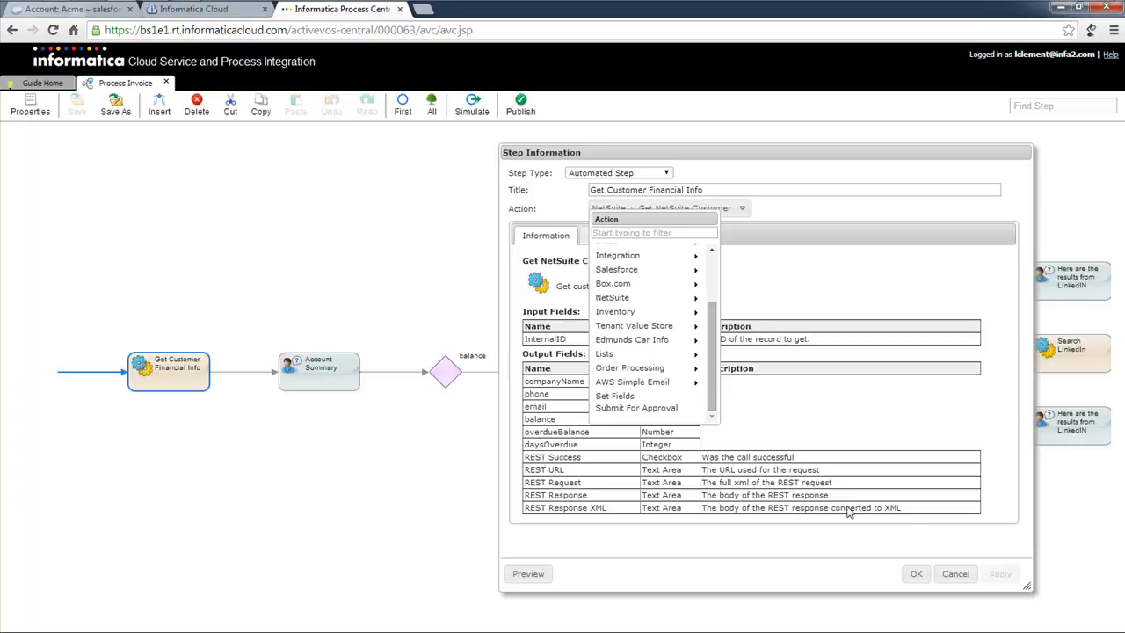
left_click(955, 575)
left_click(962, 564)
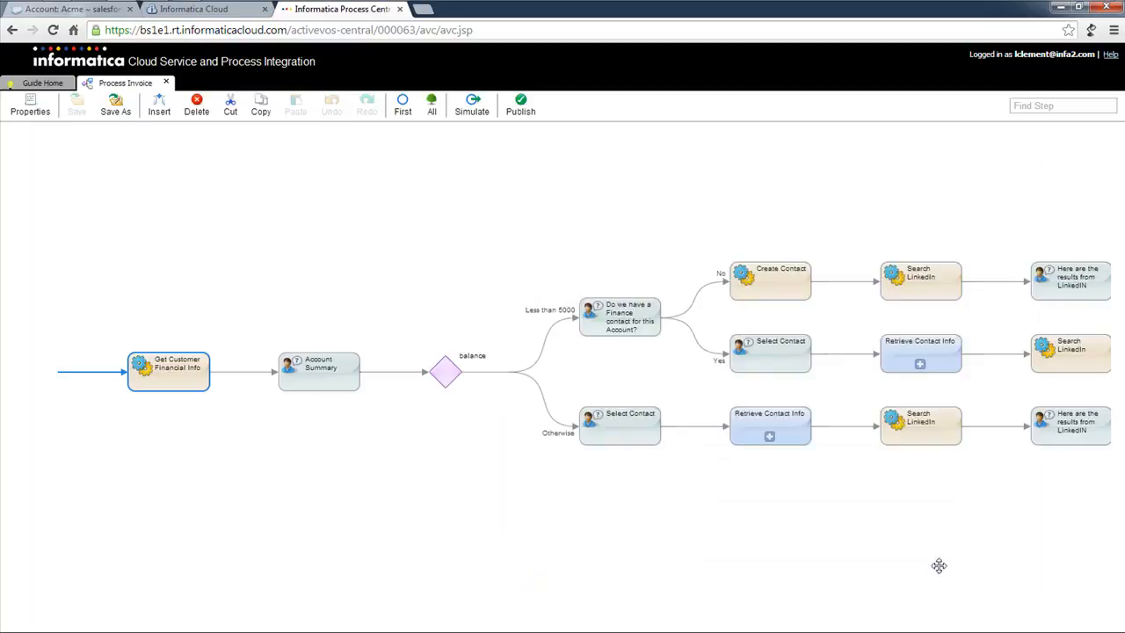
double_click(338, 391)
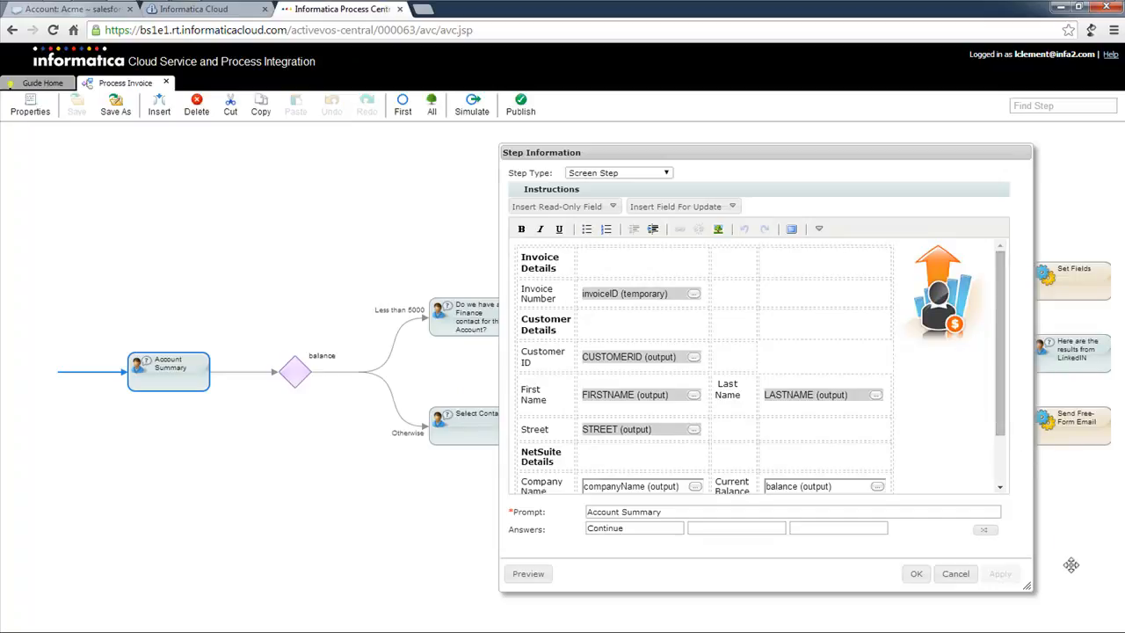
left_click_drag(1025, 586, 1068, 600)
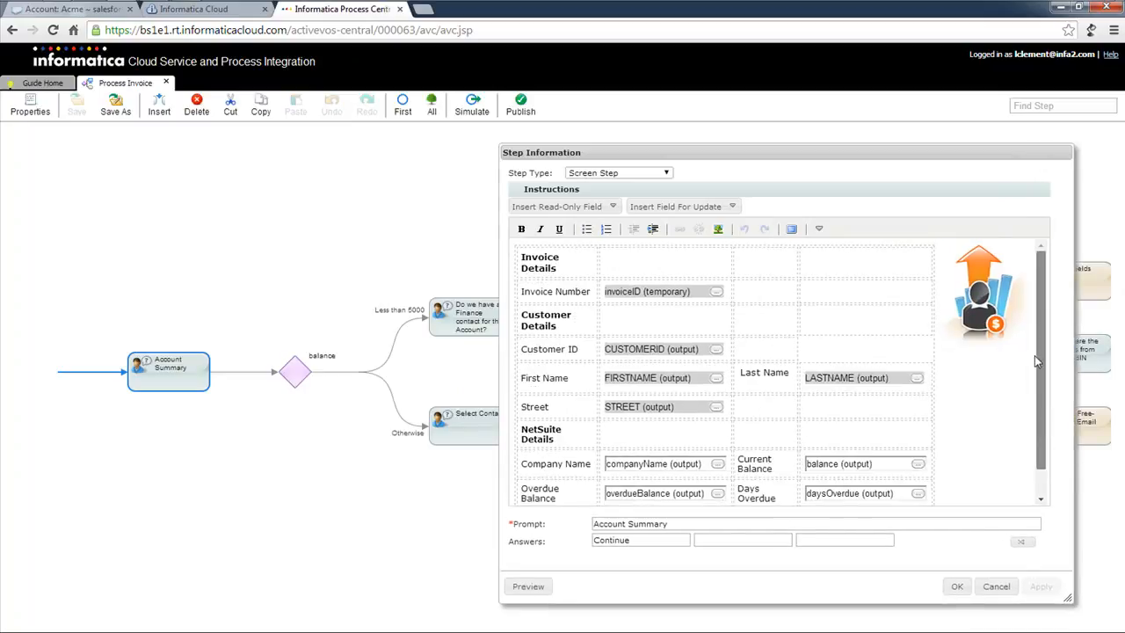
left_click(529, 586)
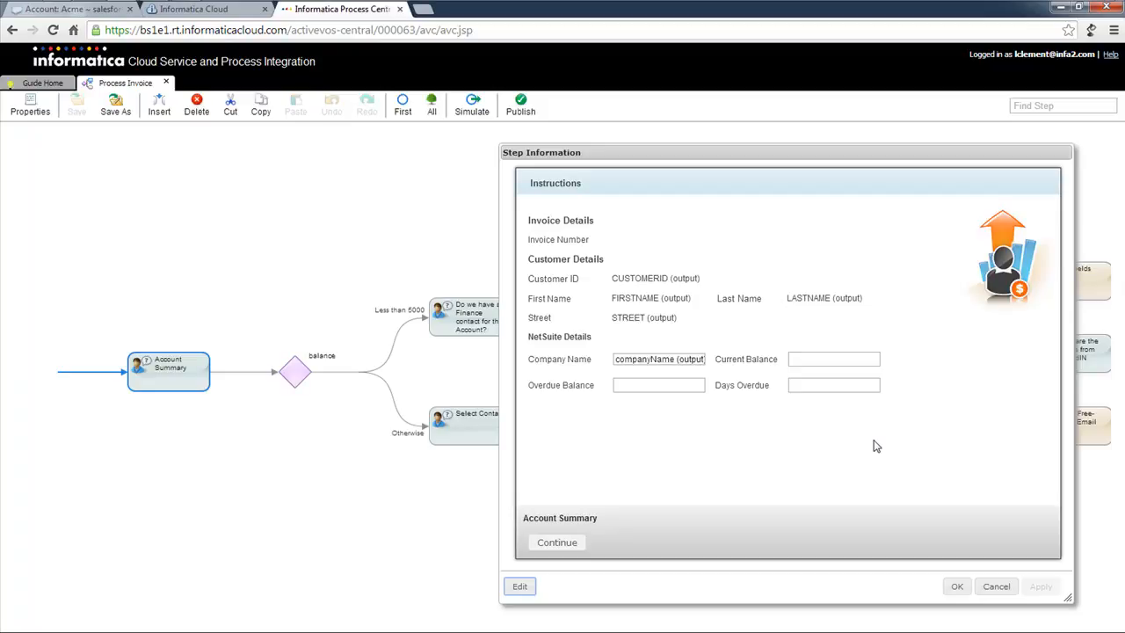
left_click(525, 586)
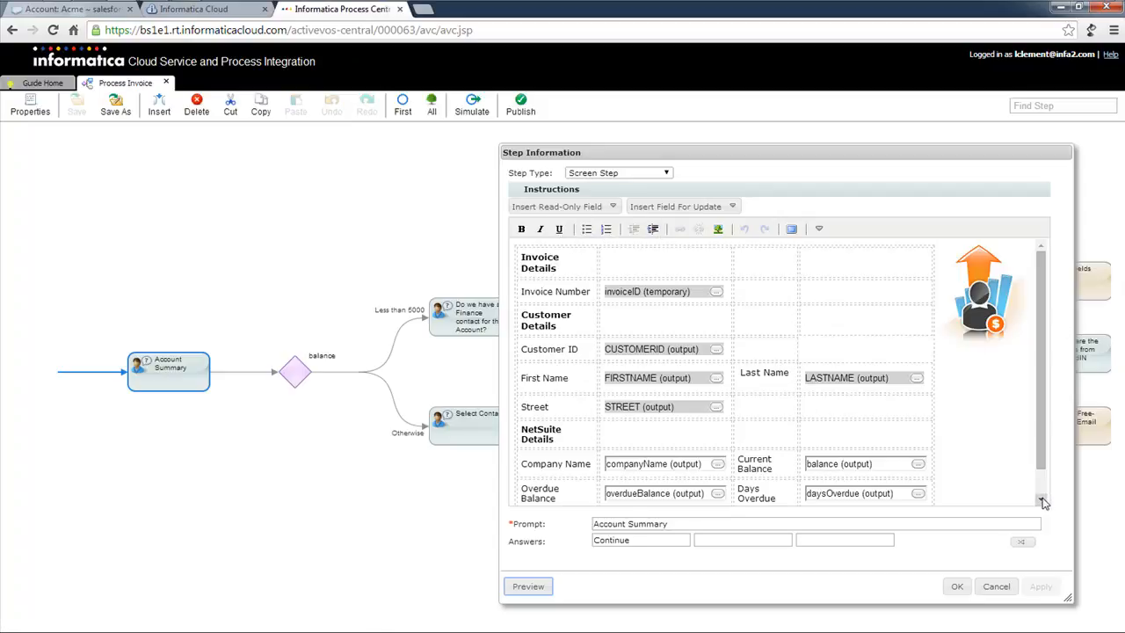
left_click(992, 585)
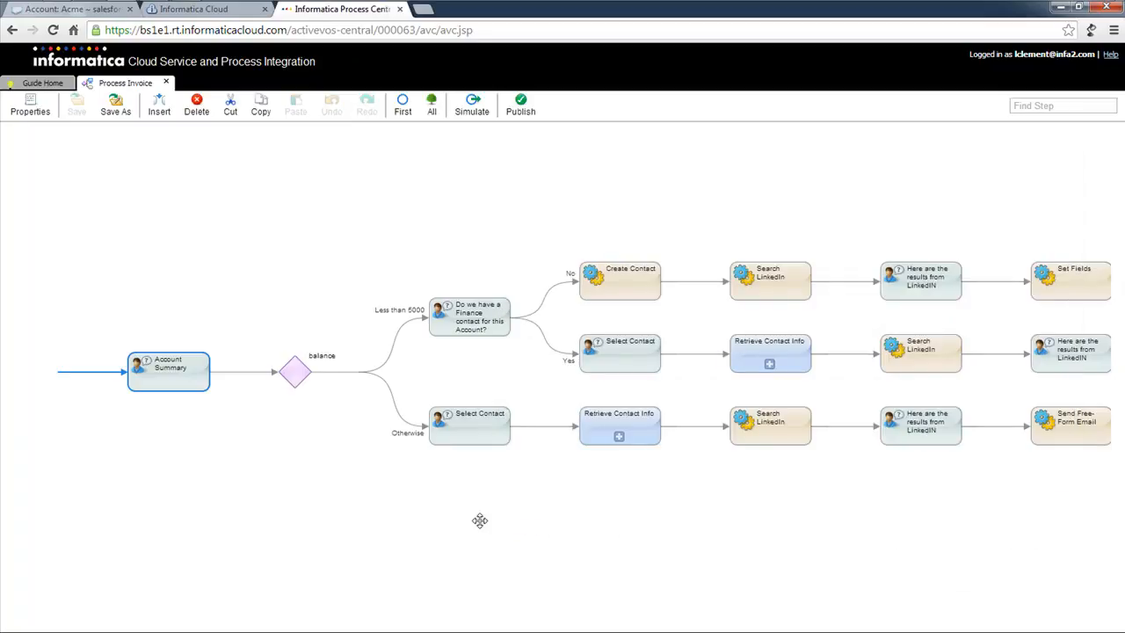
left_click_drag(478, 521, 385, 511)
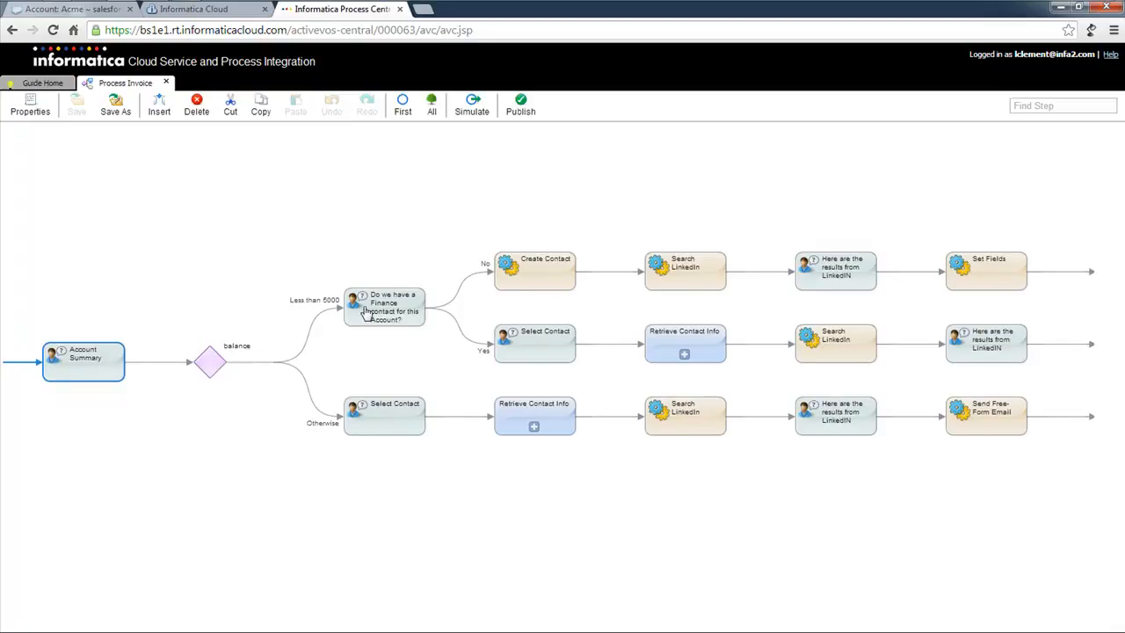
Review the Create Contact and Search LinkedIn steps without changing them.
left_click(534, 282)
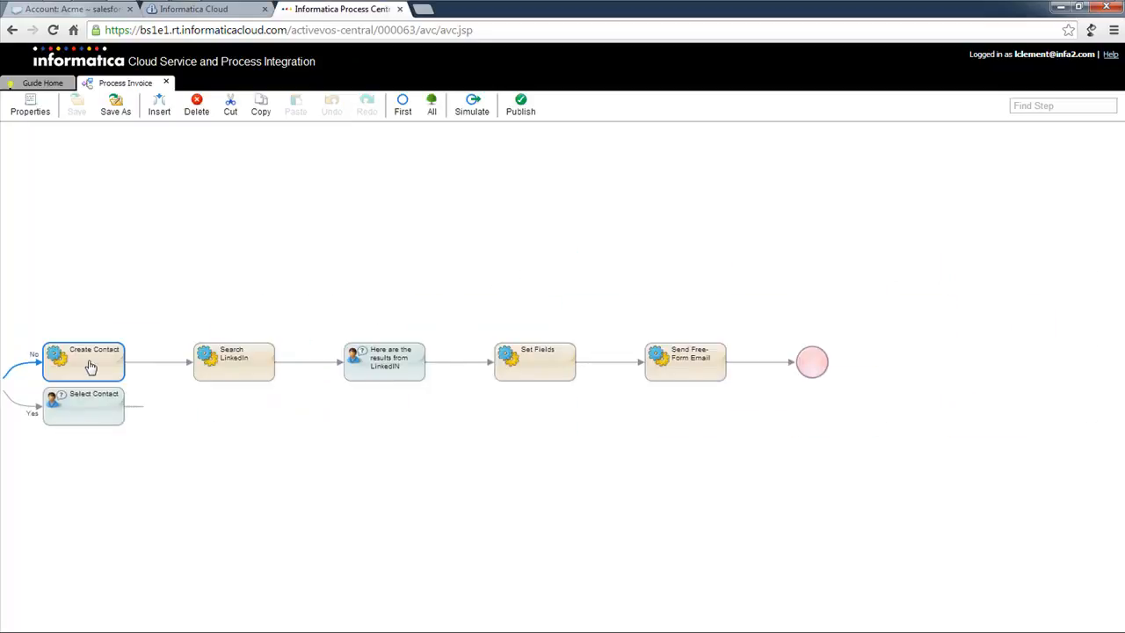
double_click(91, 367)
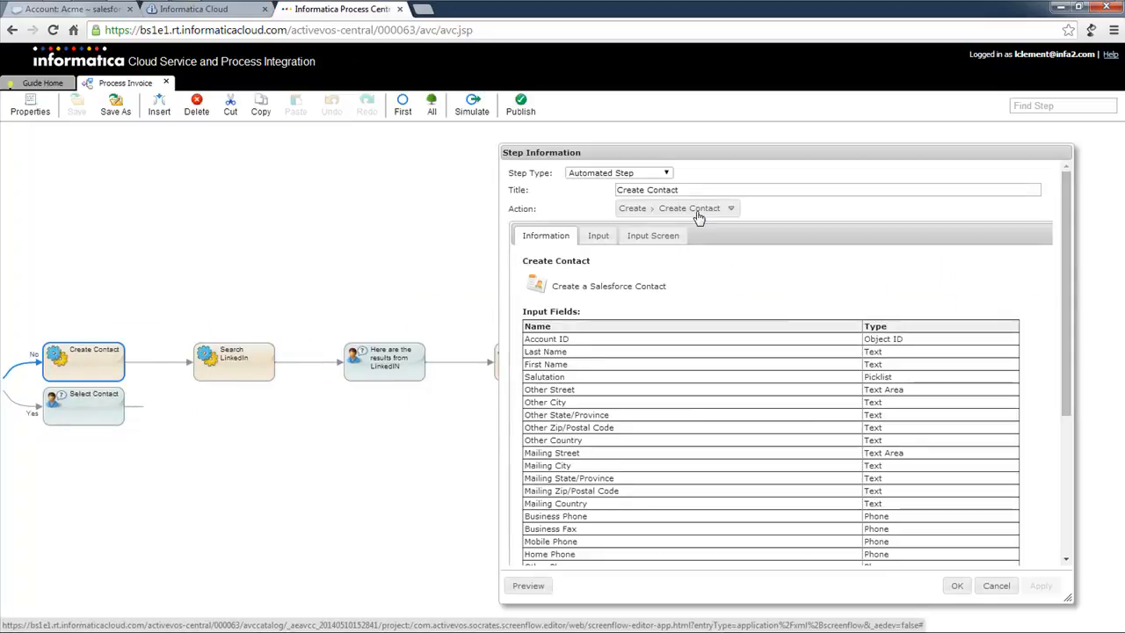
left_click(996, 585)
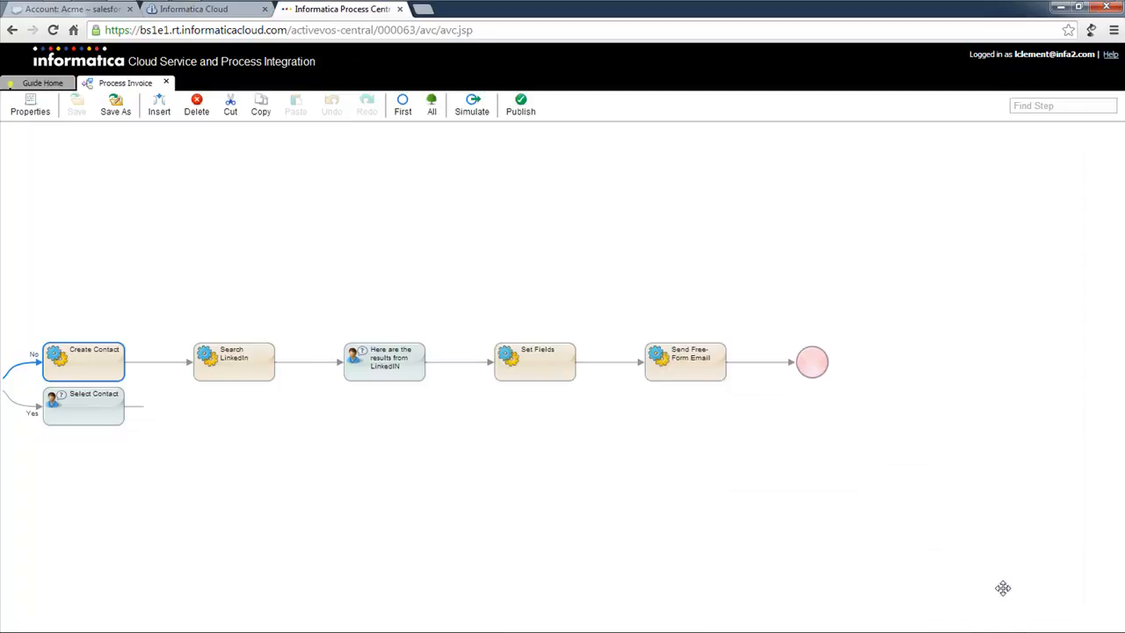
left_click(259, 376)
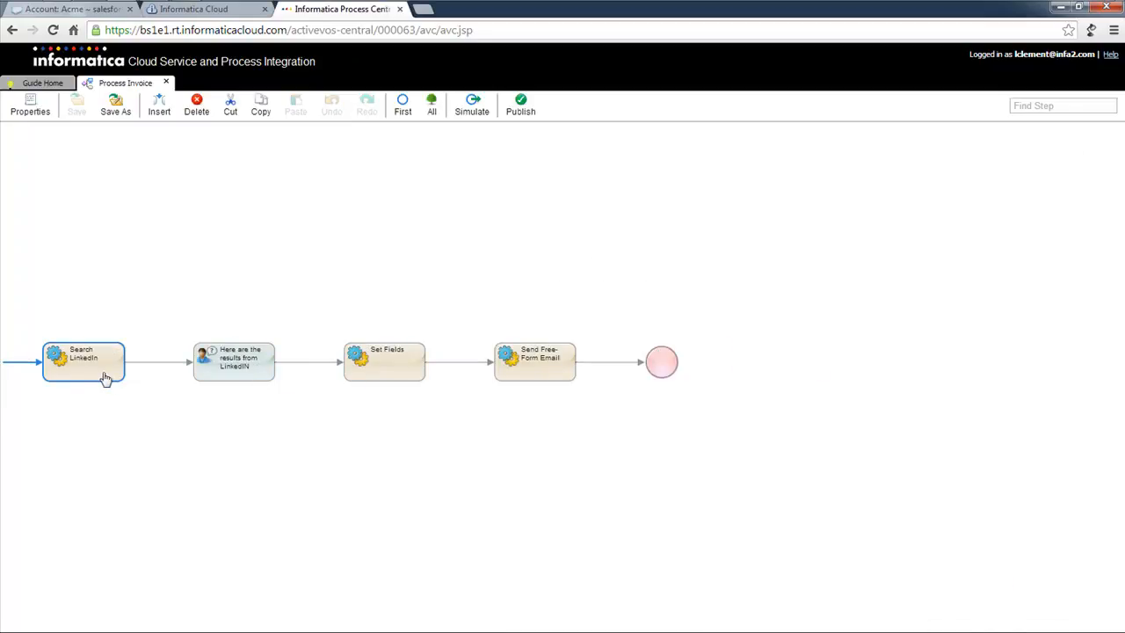
double_click(103, 378)
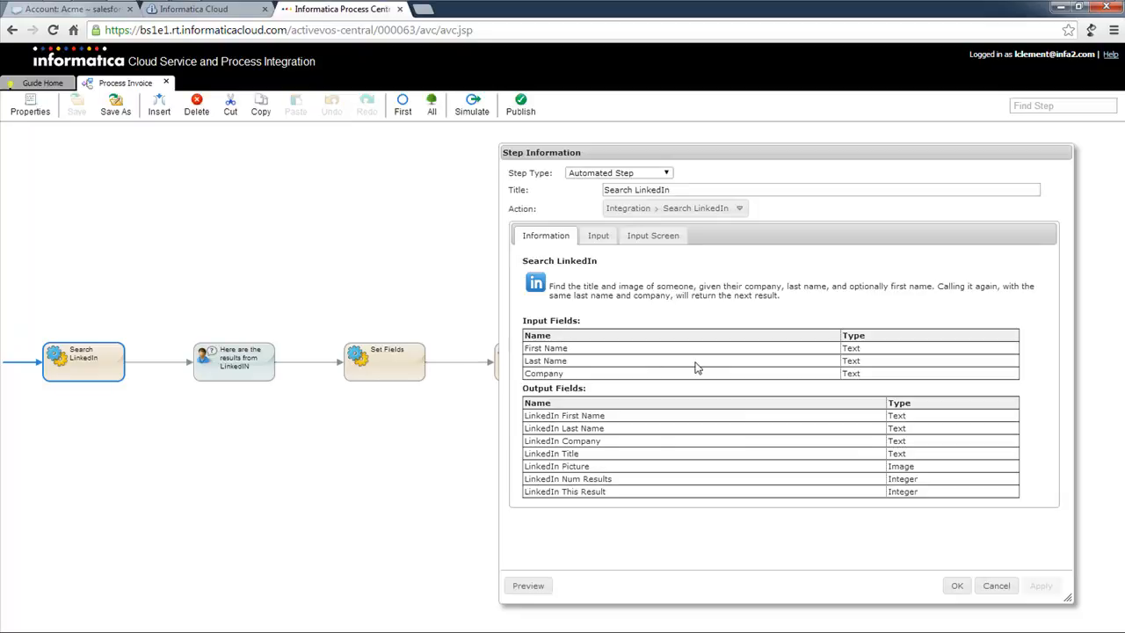
left_click(996, 585)
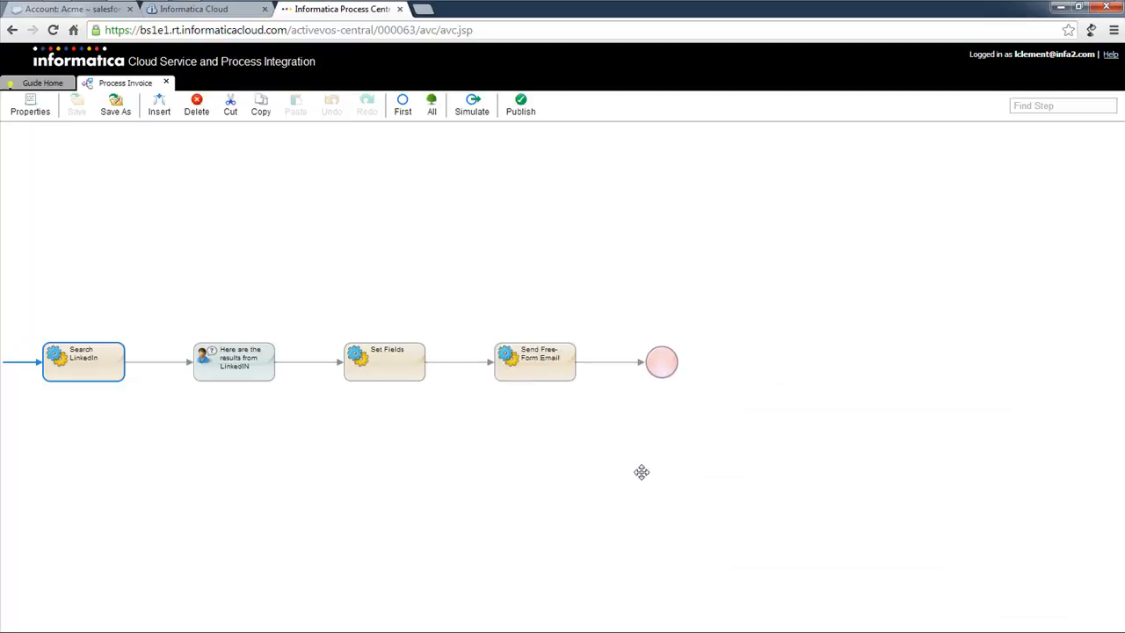
Review the LinkedIn results screen step, then publish the Process Invoice process.
key("Delete")
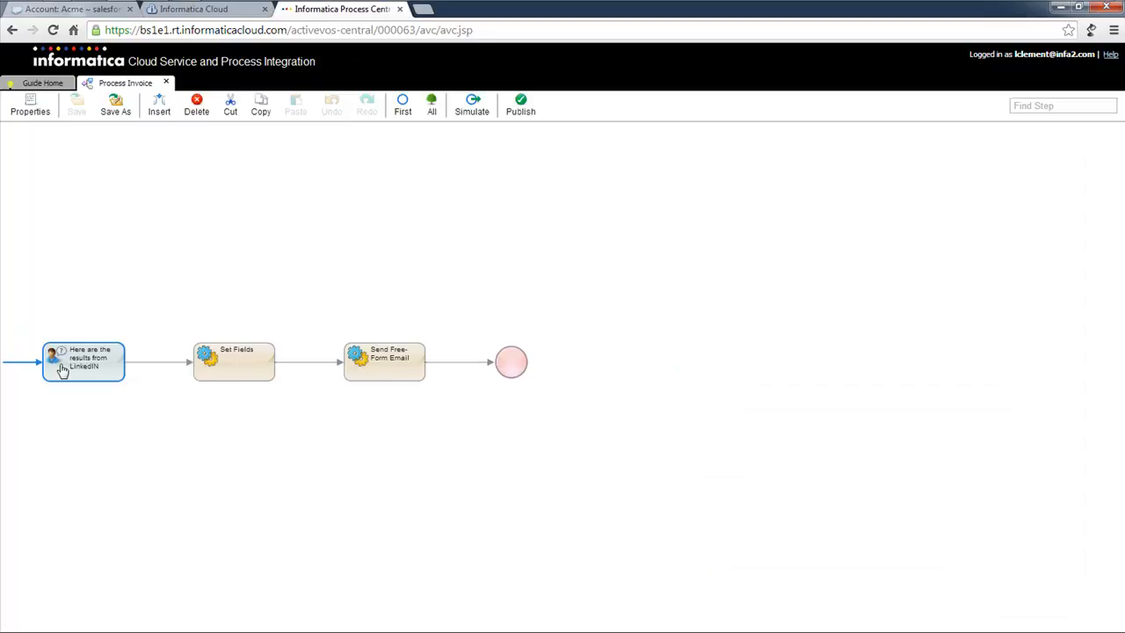
double_click(62, 369)
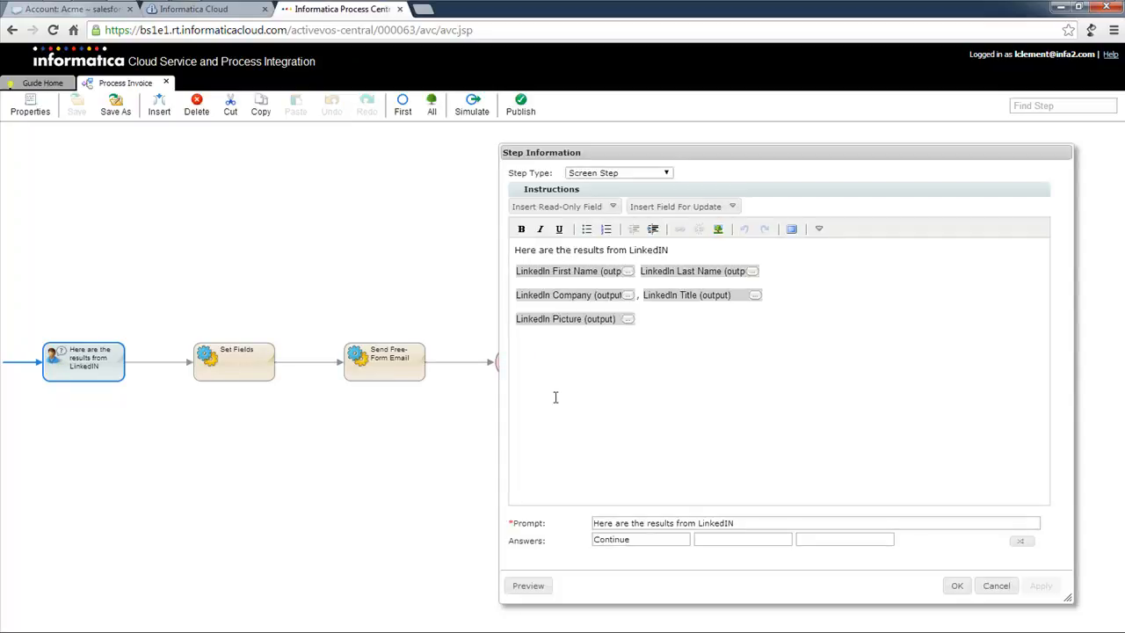
left_click(996, 585)
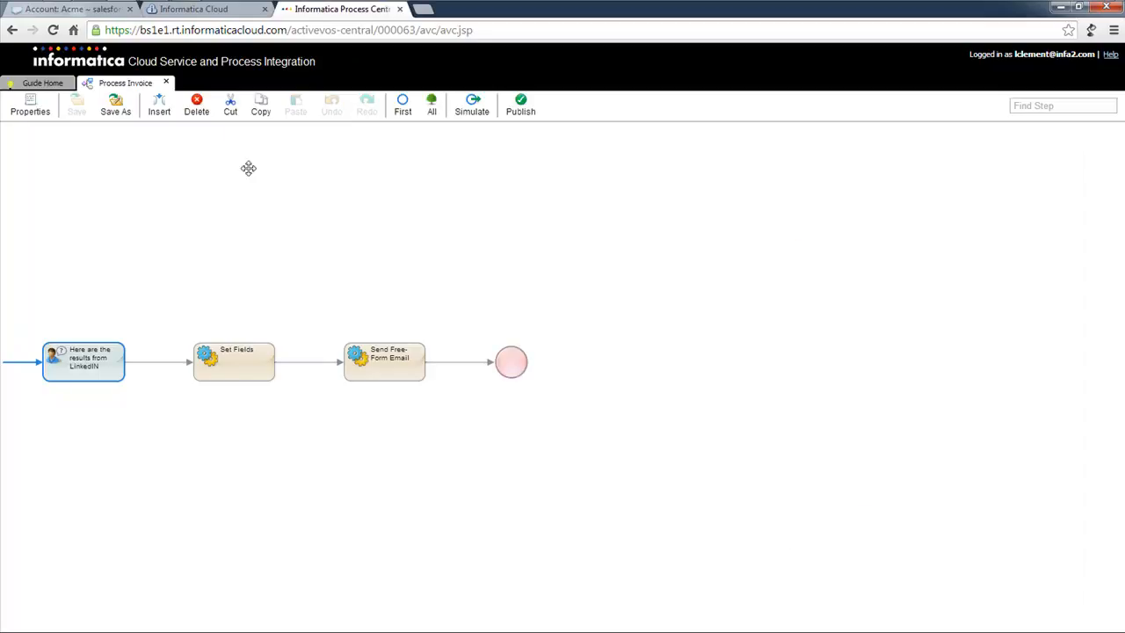
left_click(514, 106)
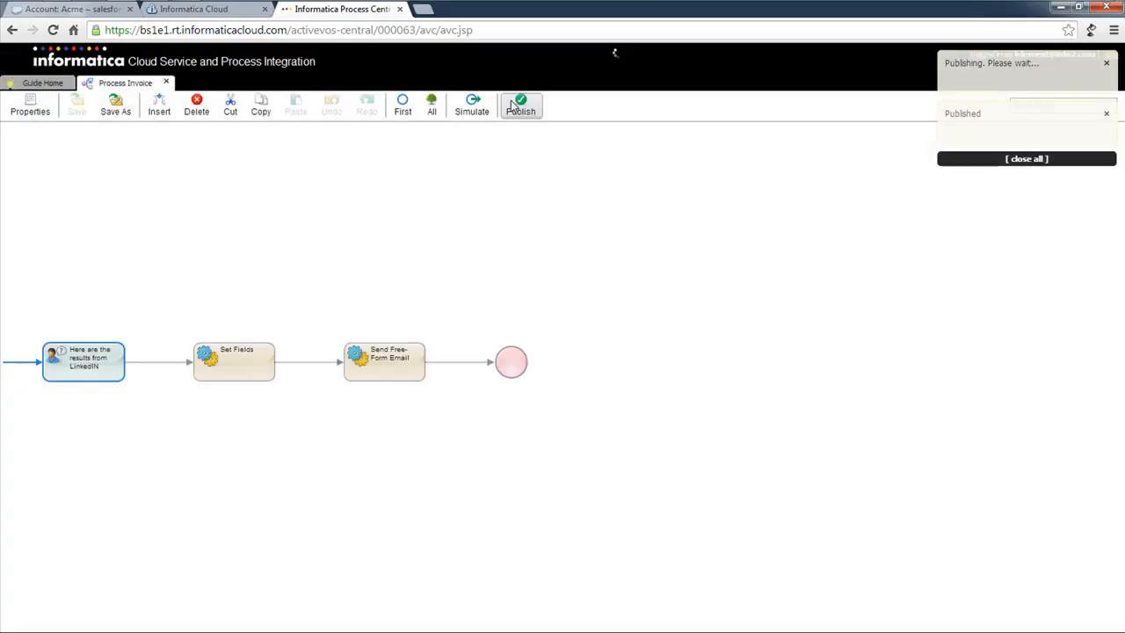